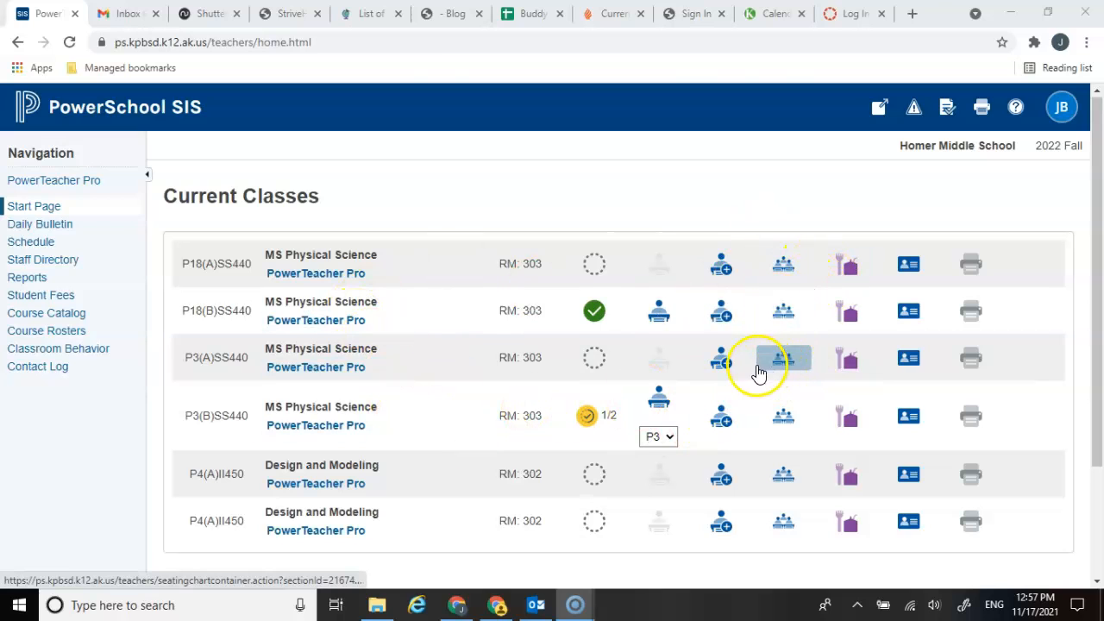
Step: Launch PowerTeacher Pro, open the assignment scoresheet for P18(A) MS Physical Science and check the list of available classes
left_click(69, 187)
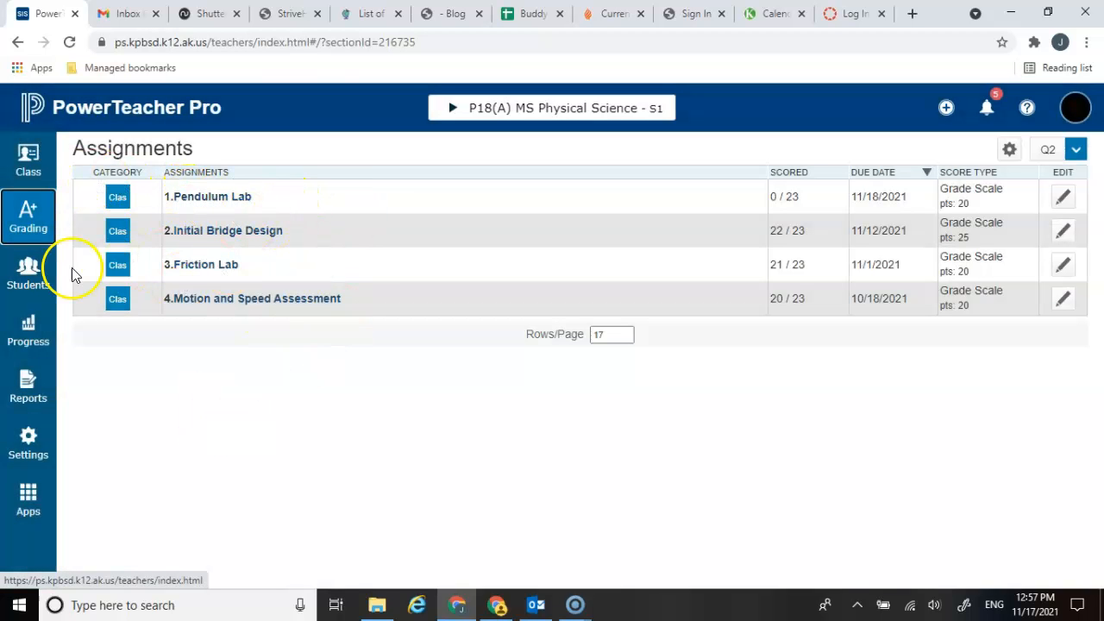
left_click(32, 220)
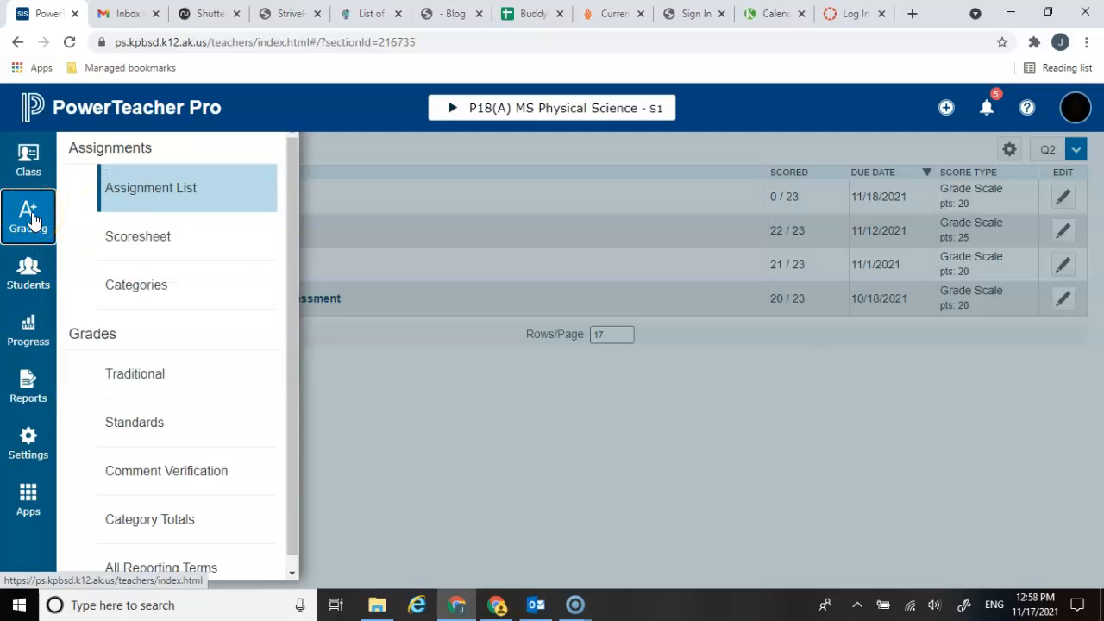
left_click(128, 238)
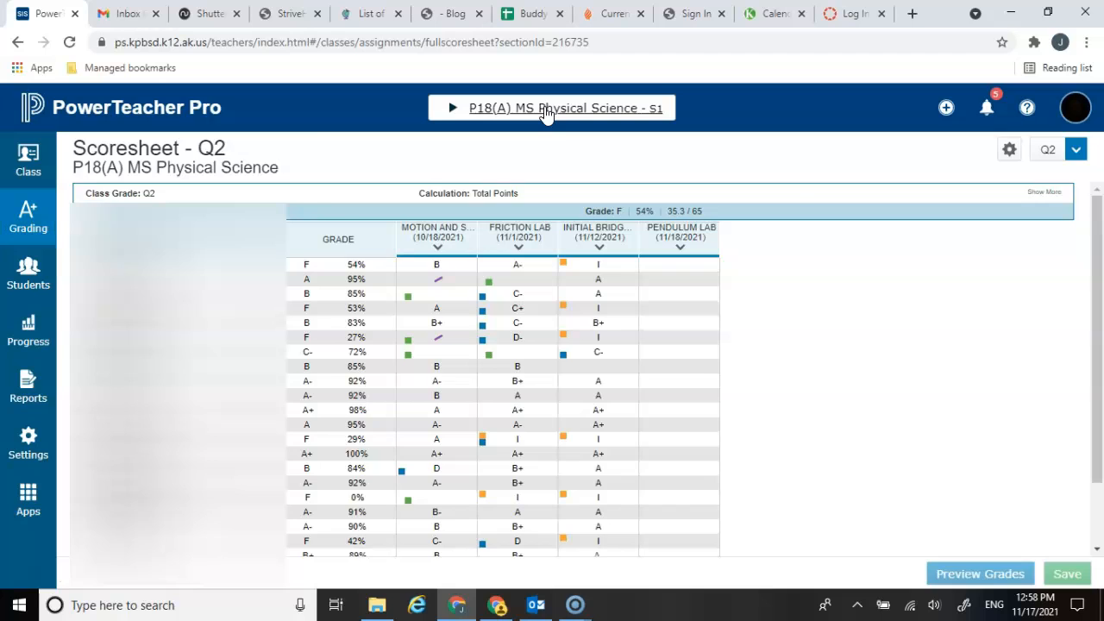
left_click(545, 115)
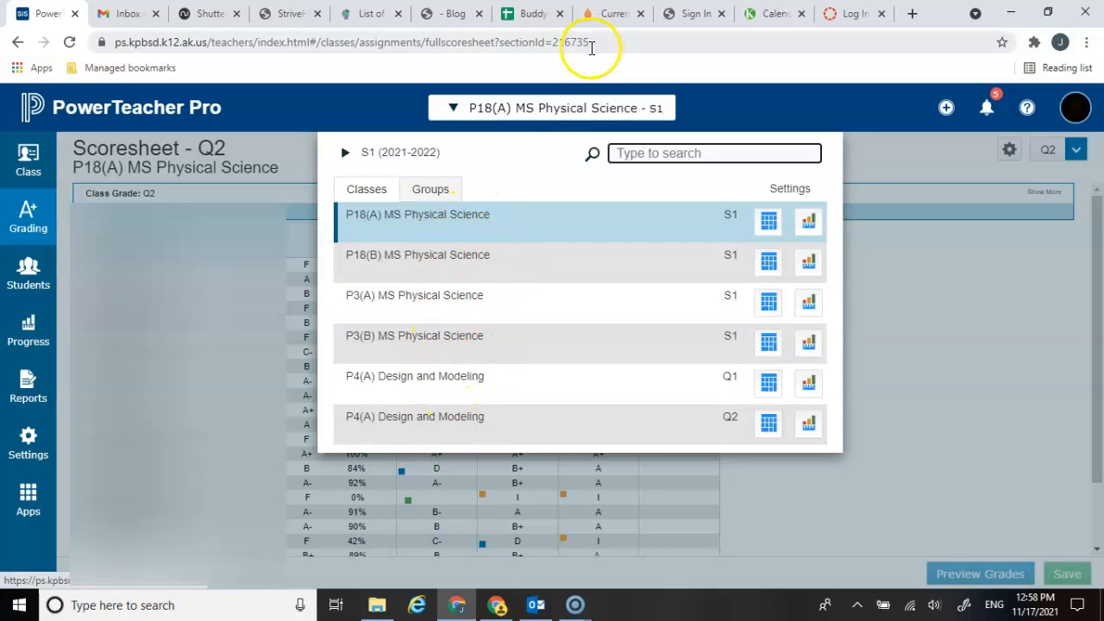
left_click(574, 112)
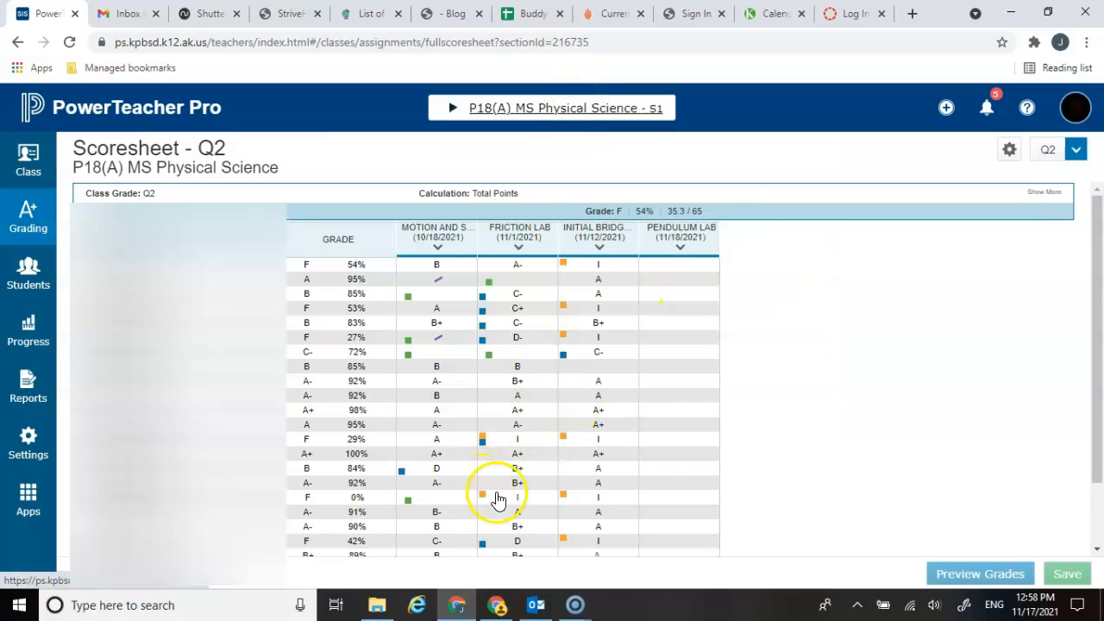
Step: Enter a score of A for the first student on the Pendulum Lab
left_click(687, 269)
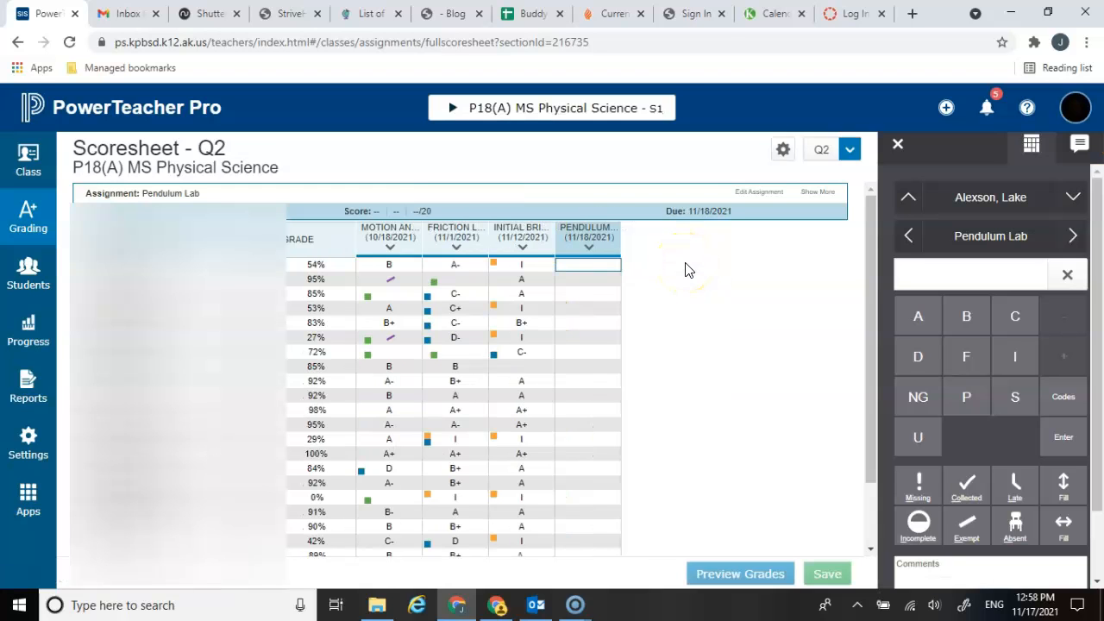
type("A")
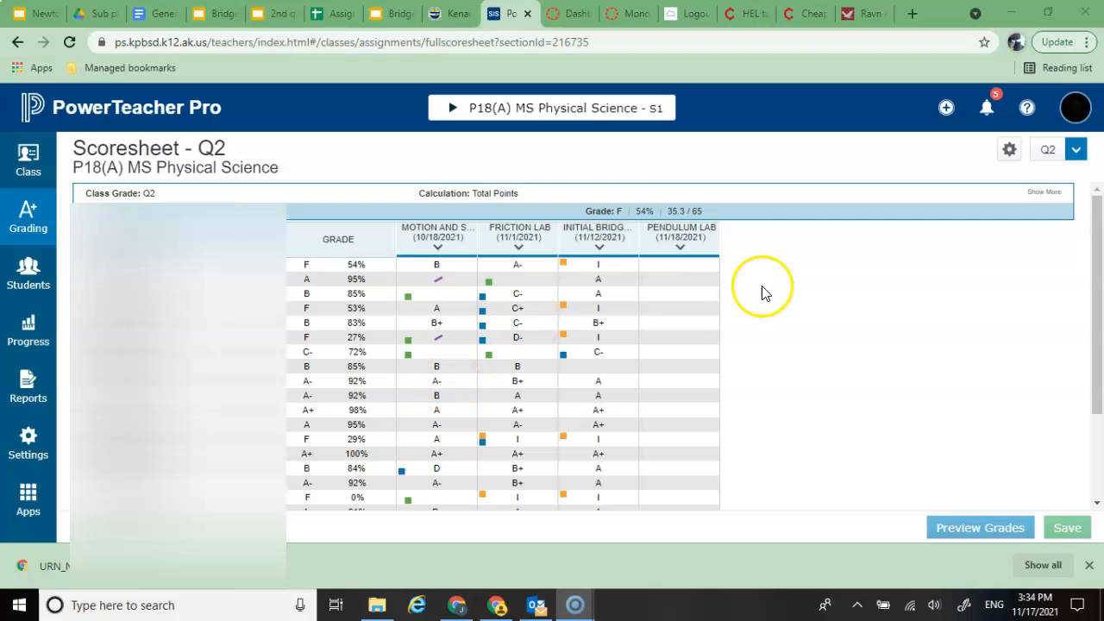
left_click(678, 268)
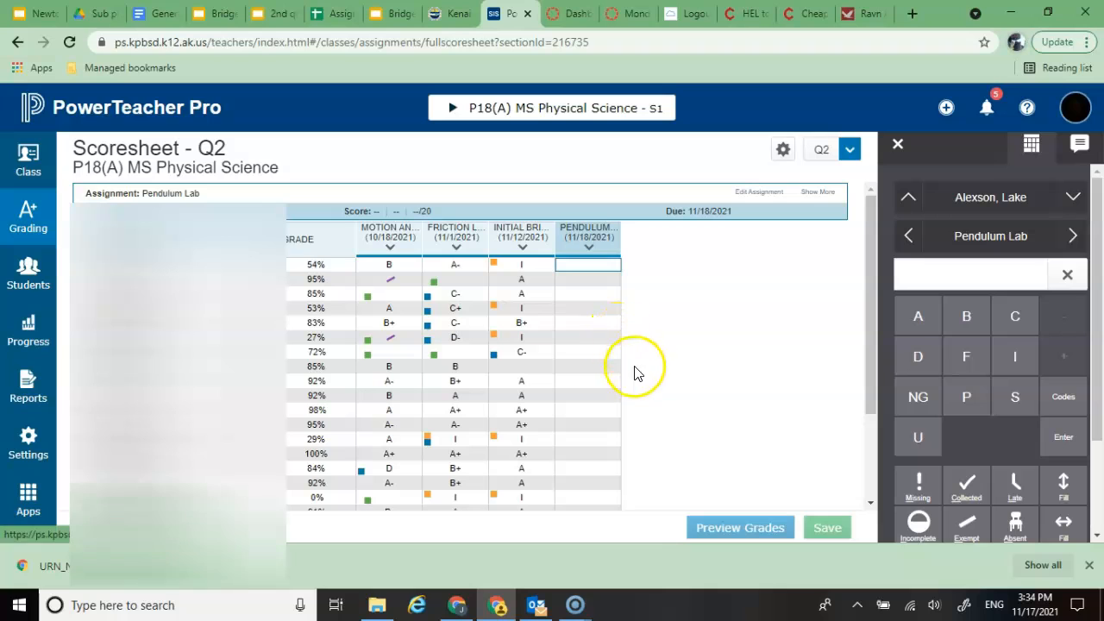
Step: Create an assignment and assign it to the S1 MS Physical Science classes P18(A), P18(B), P3(A) and P3(B)
left_click(946, 109)
left_click(880, 166)
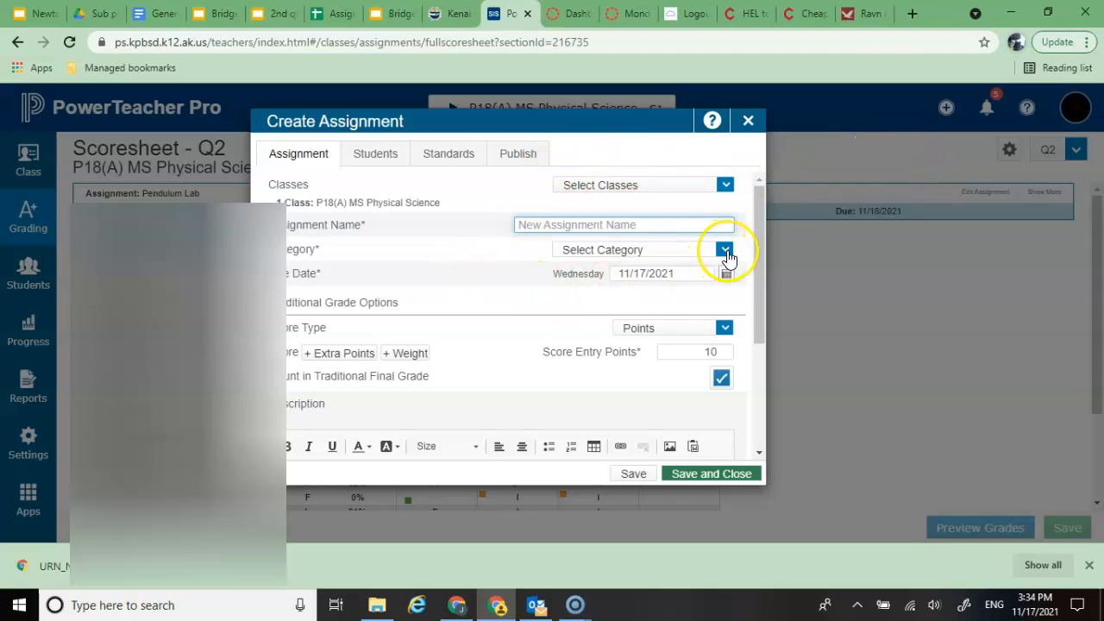
left_click(726, 187)
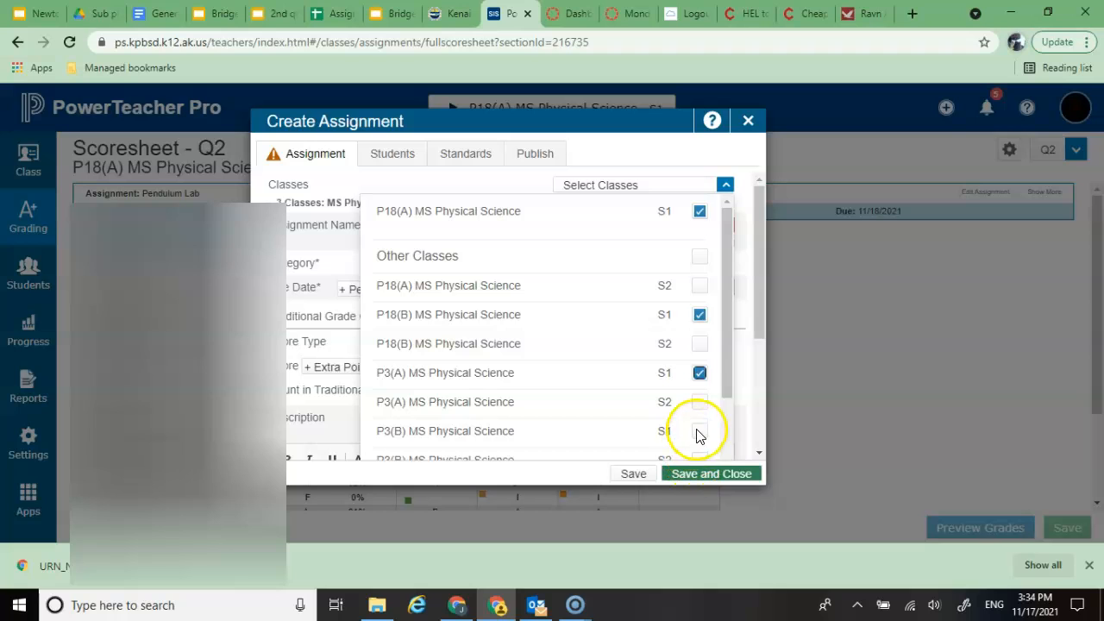
left_click(633, 474)
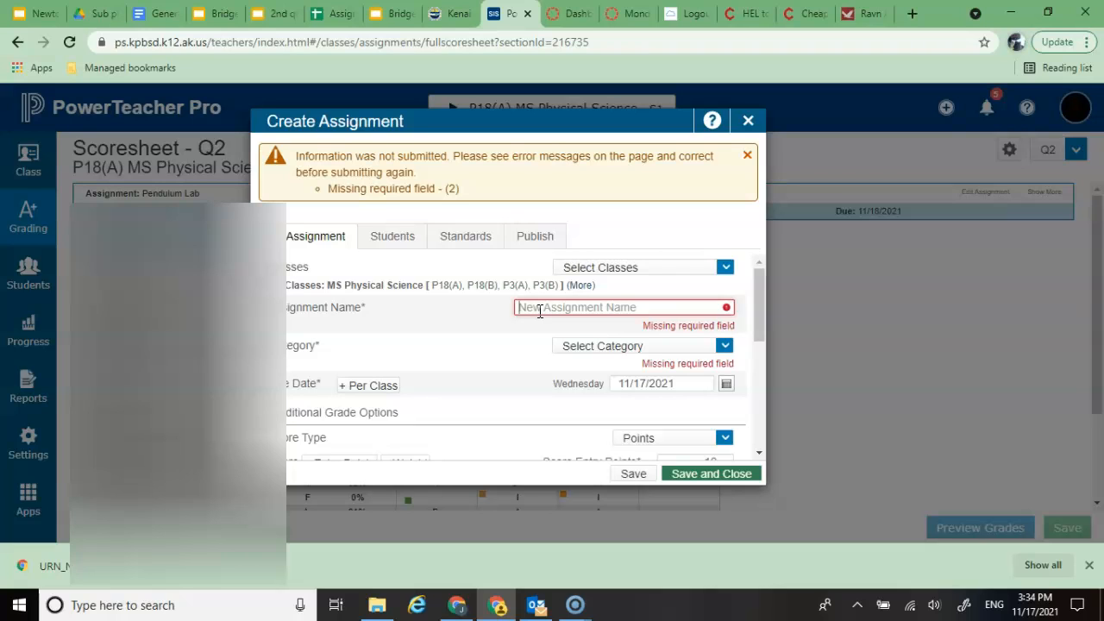
Step: Name the assignment "test" in the Classwork category and give it separate due dates per class
type("test")
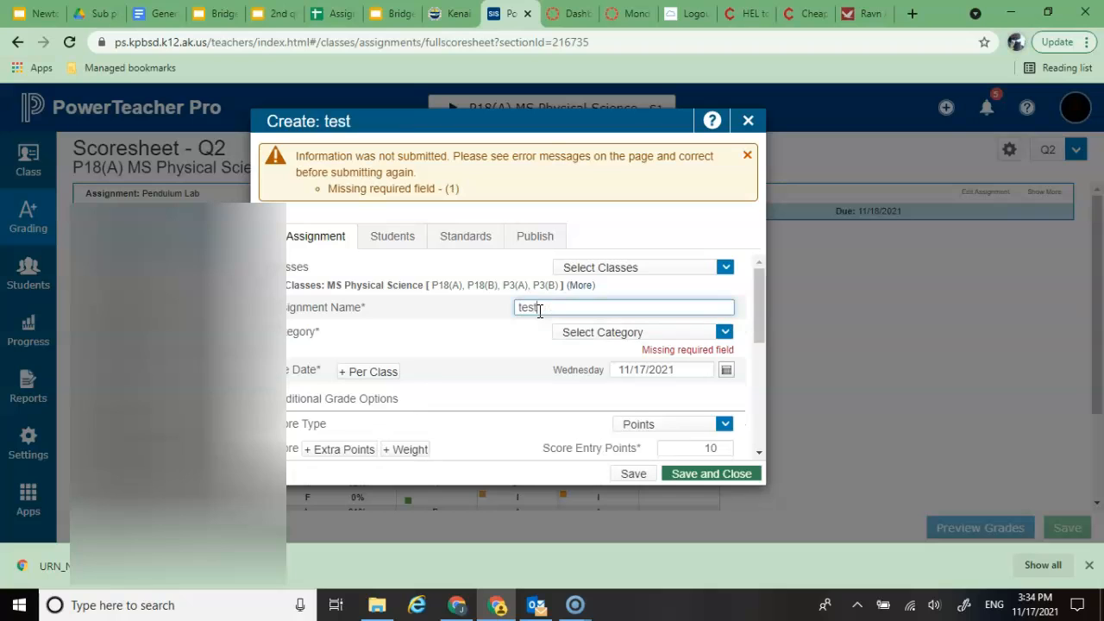
left_click(726, 335)
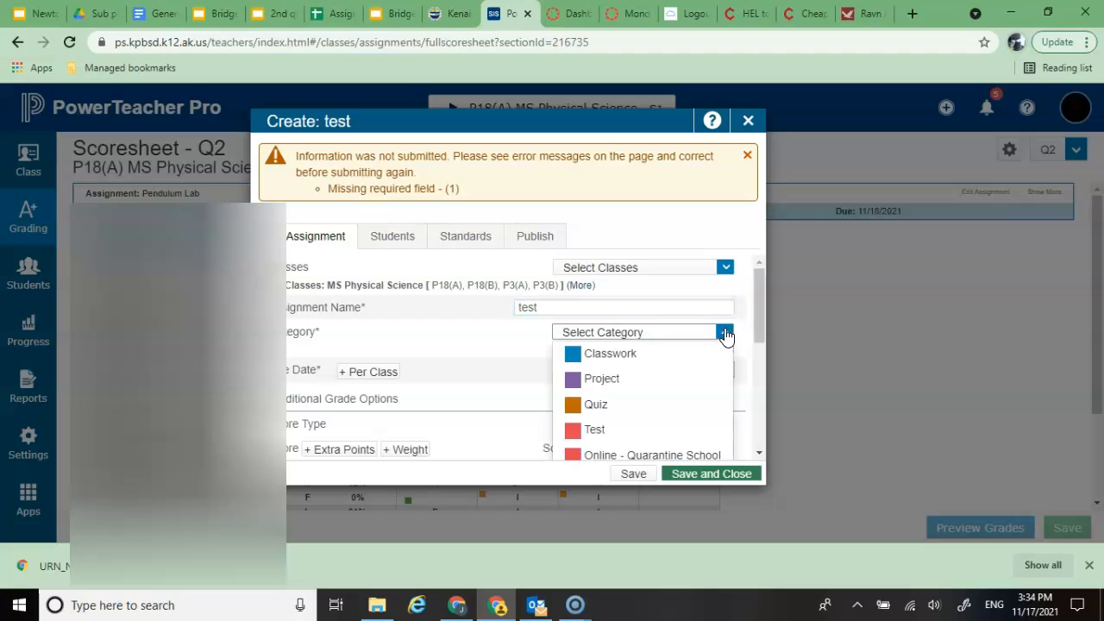
left_click(647, 355)
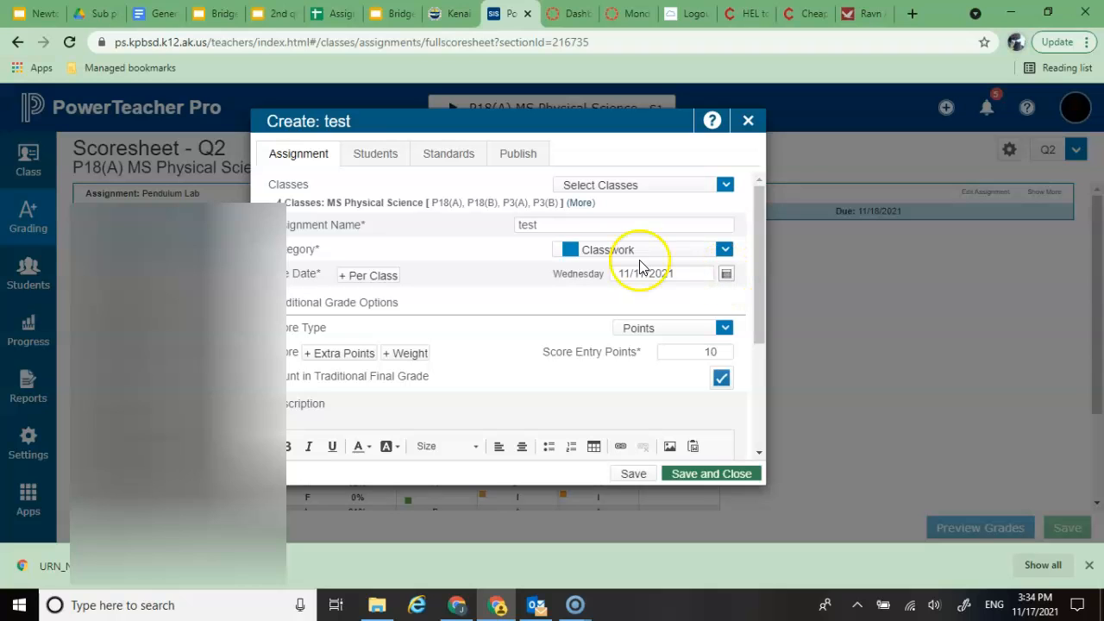
left_click(371, 276)
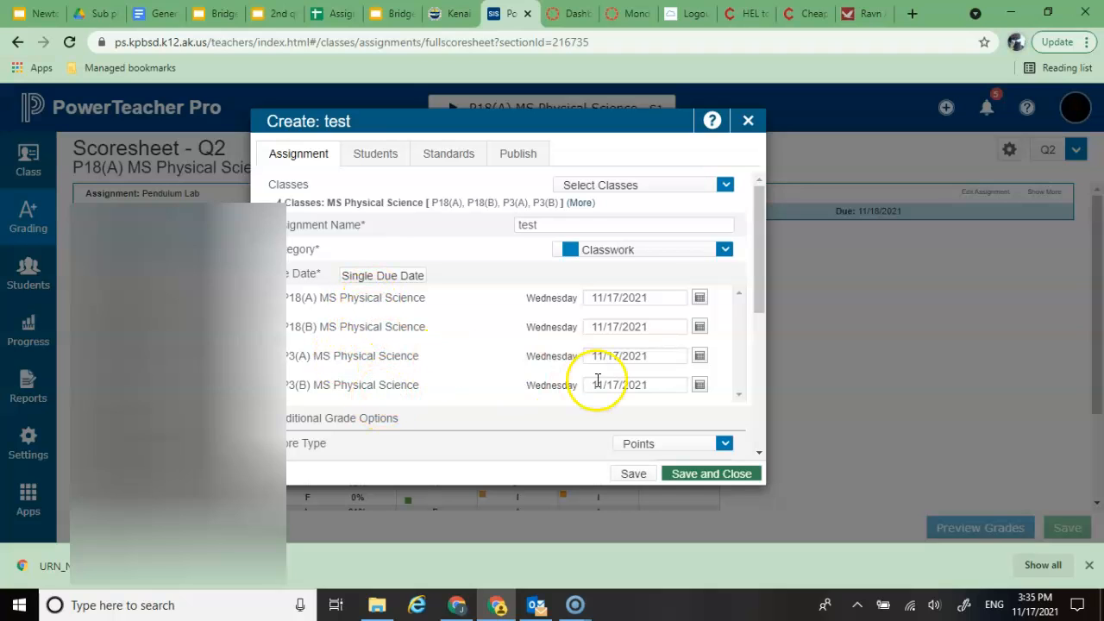
Step: Set the assignment's score type to Letter (A+ - F), then save and close it
scroll(522, 372, "down", 1)
scroll(522, 373, "down", 5)
scroll(522, 373, "up", 3)
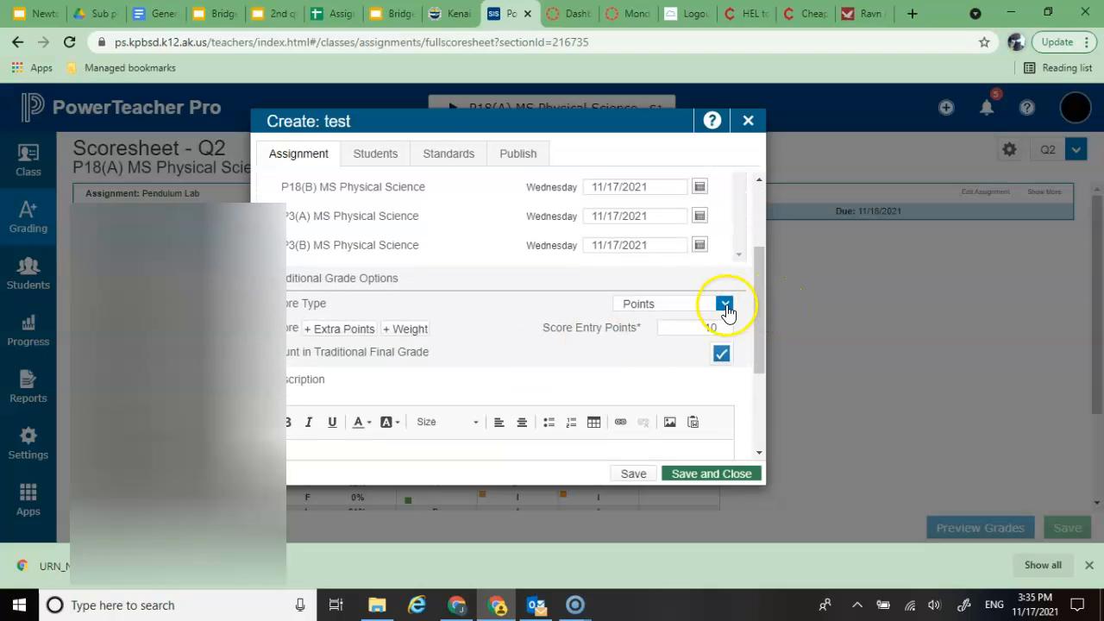
left_click(727, 312)
left_click(638, 372)
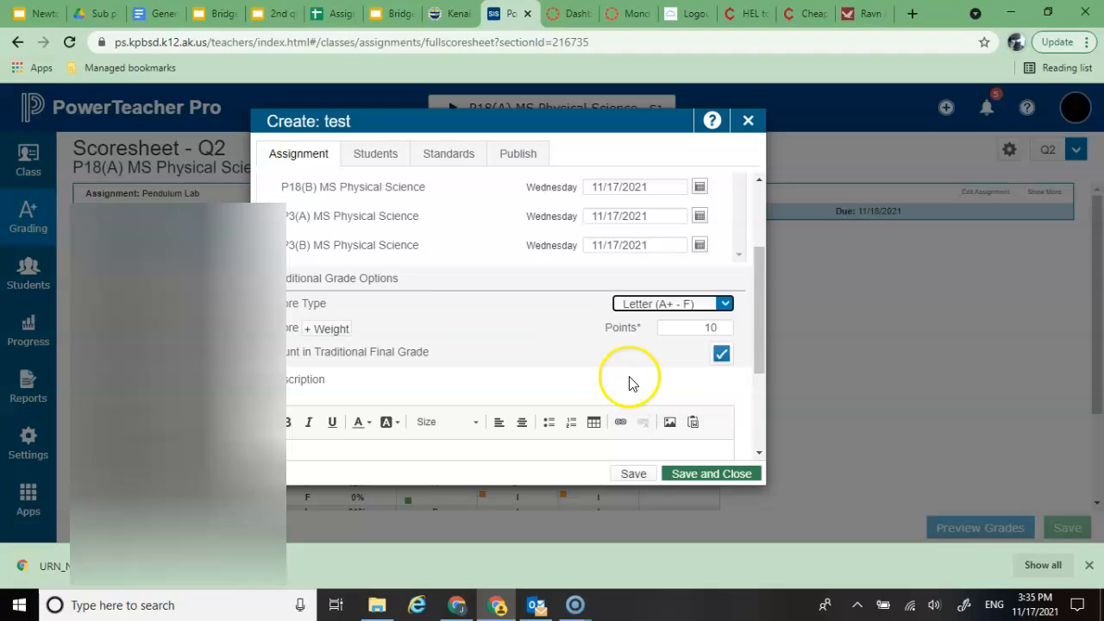
left_click(600, 361)
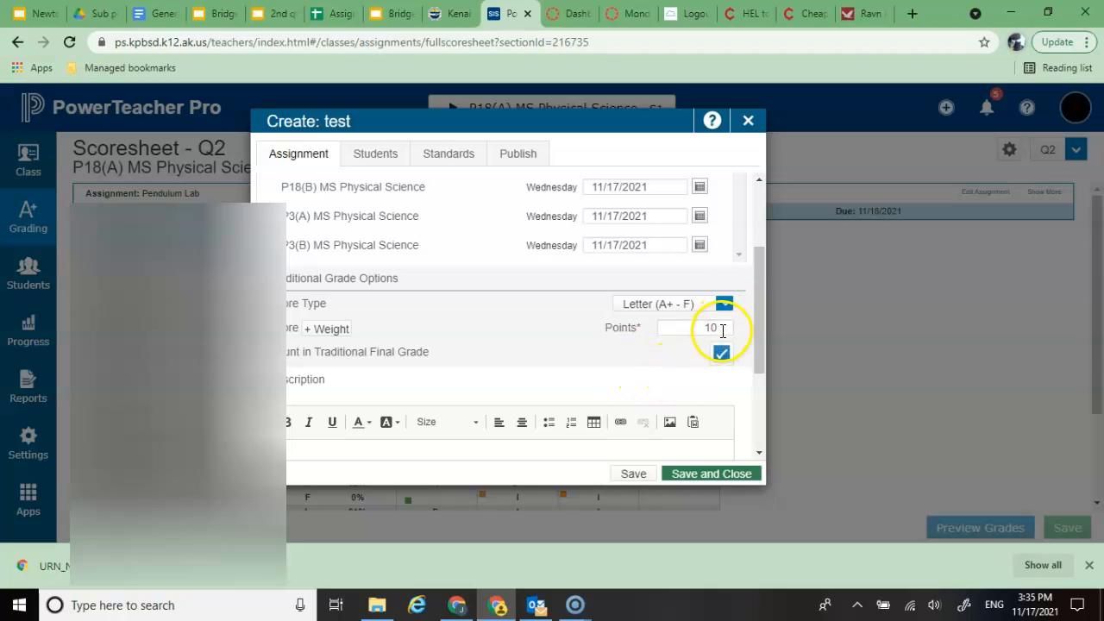
left_click_drag(723, 330, 699, 330)
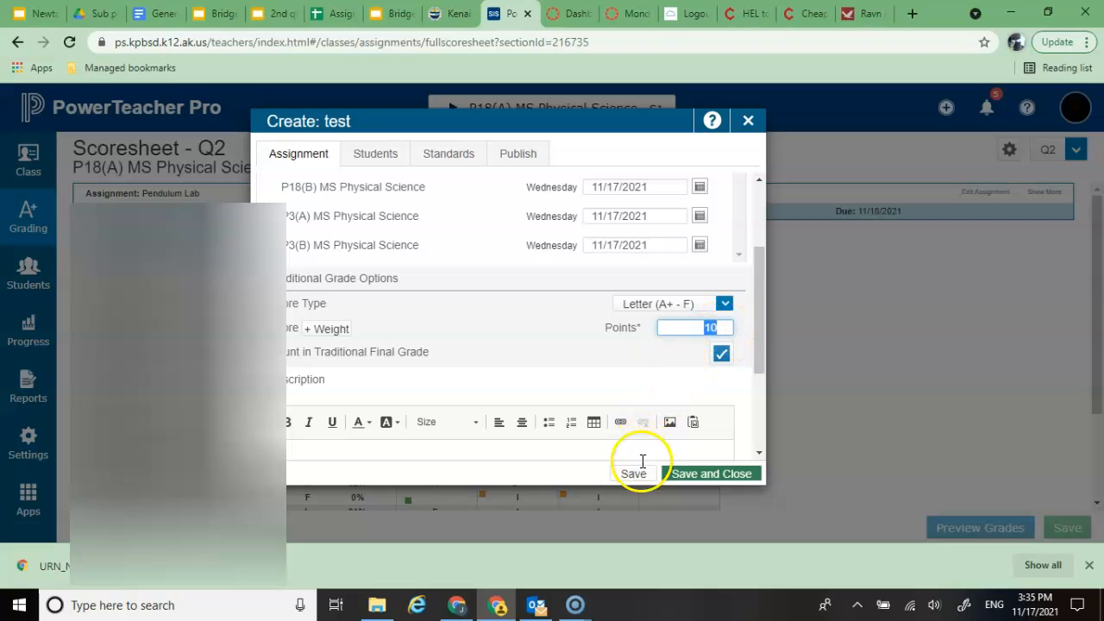
left_click(682, 475)
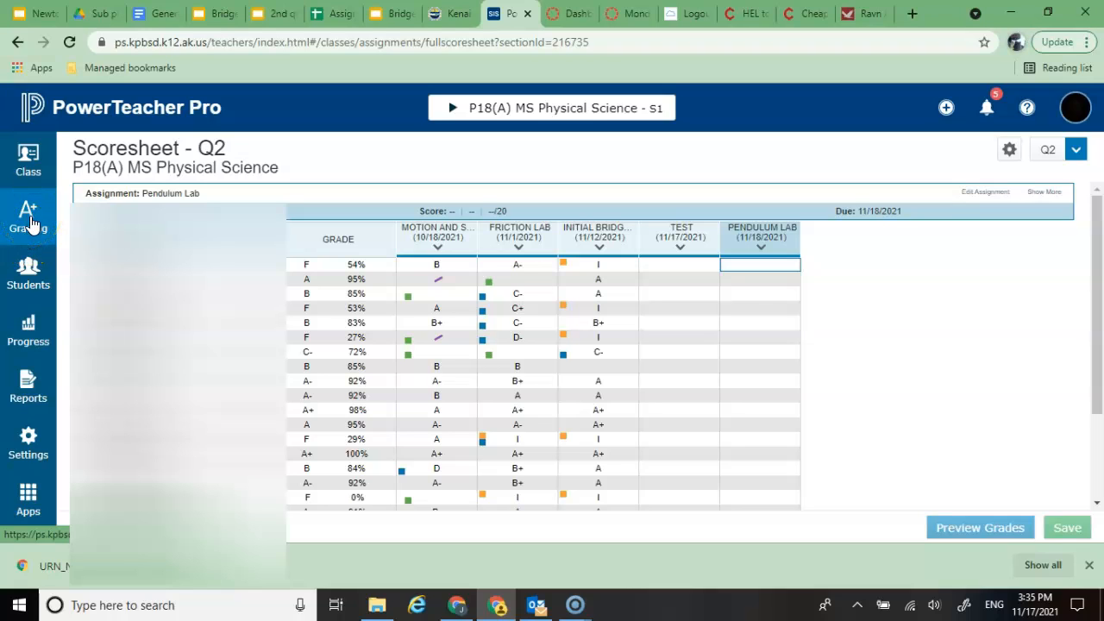
Step: Review the traditional Q2 grades and the Final Grade Status settings without saving, and return to the scoresheet
left_click(28, 220)
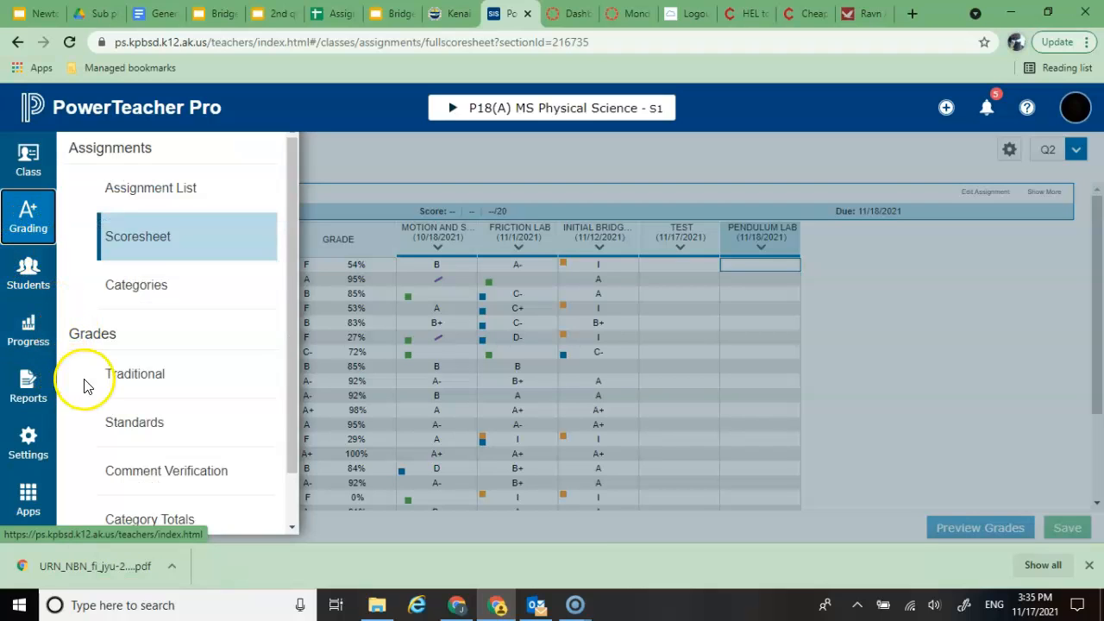
left_click(148, 380)
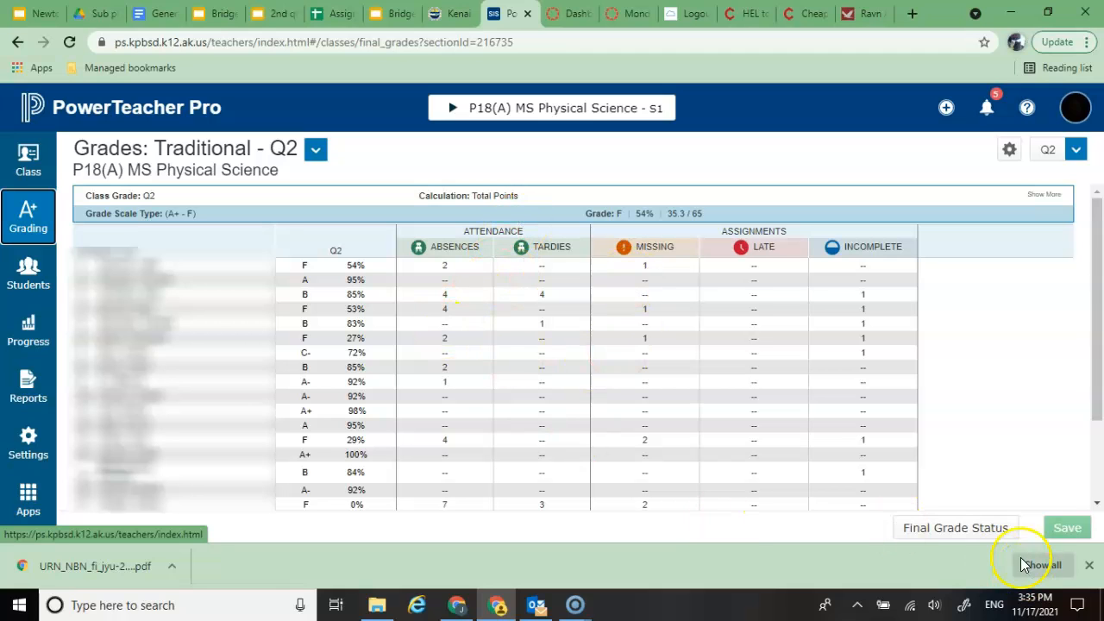
left_click(984, 529)
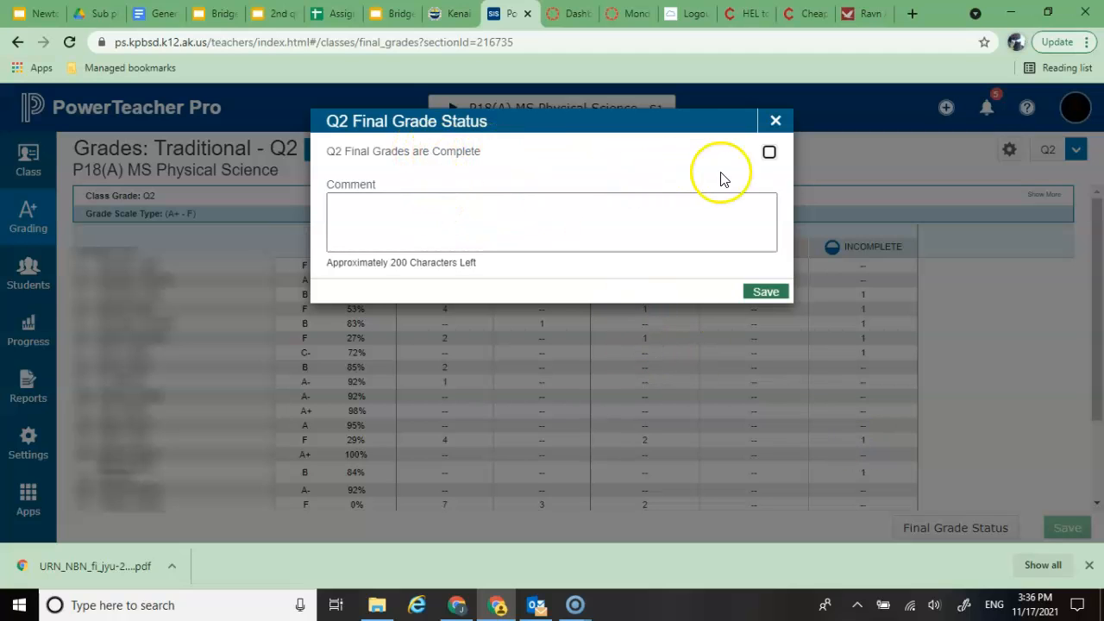
left_click(769, 153)
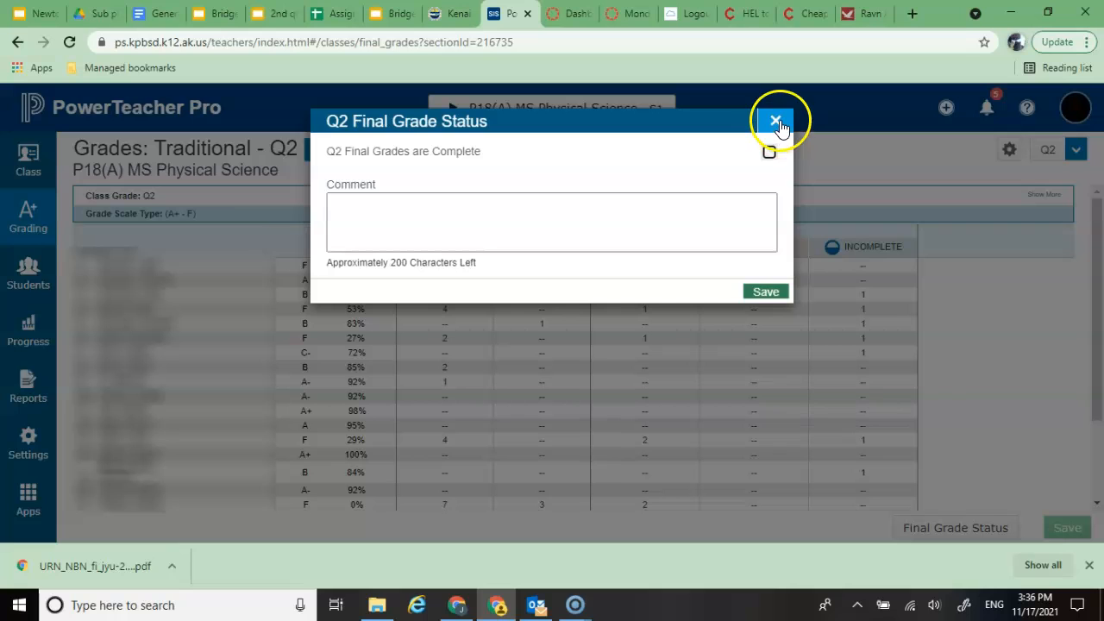
left_click(779, 122)
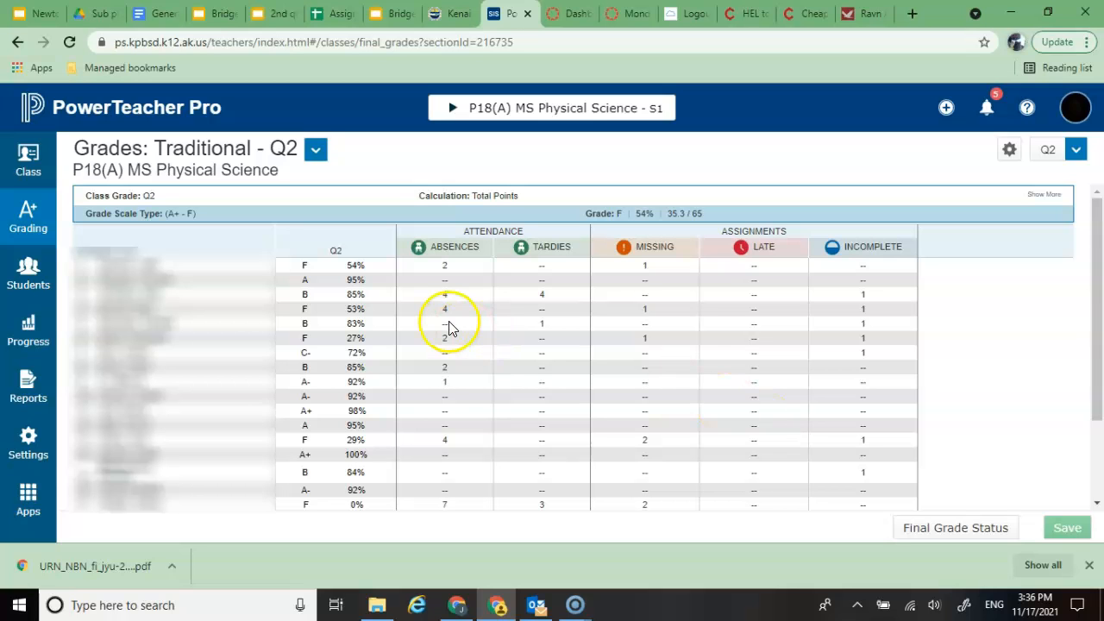
scroll(424, 389, "down", 3)
scroll(423, 394, "up", 3)
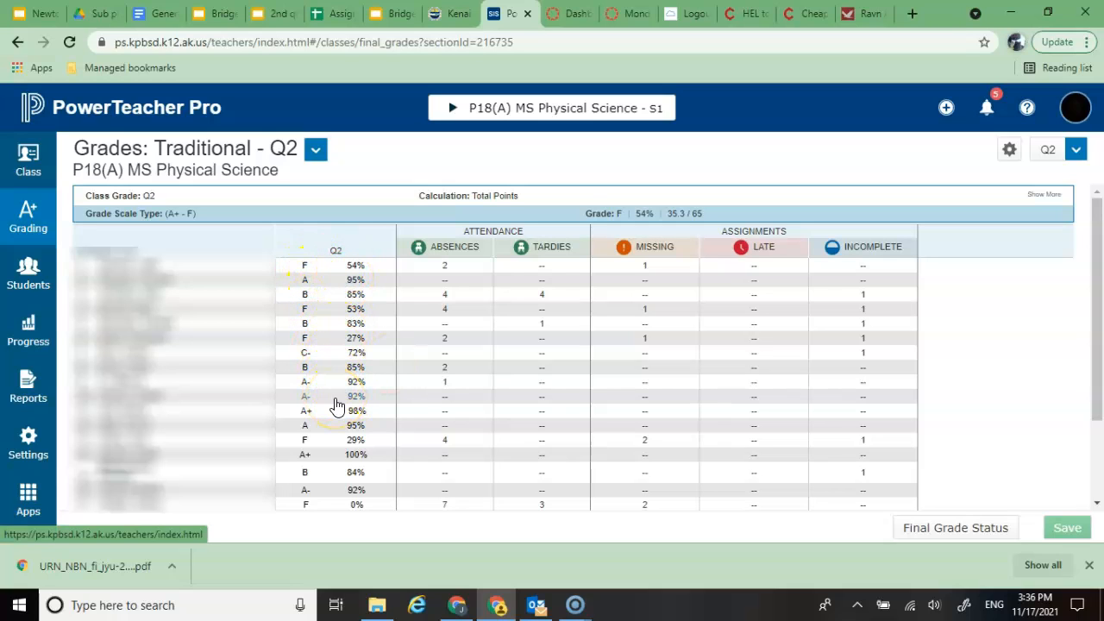
scroll(336, 405, "down", 3)
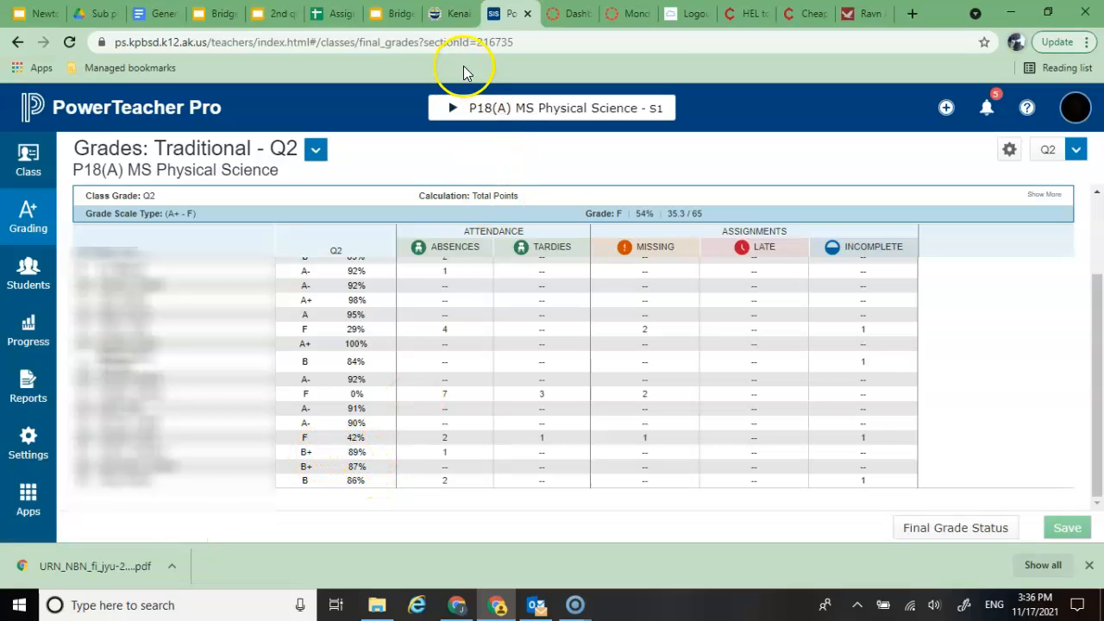
left_click(43, 216)
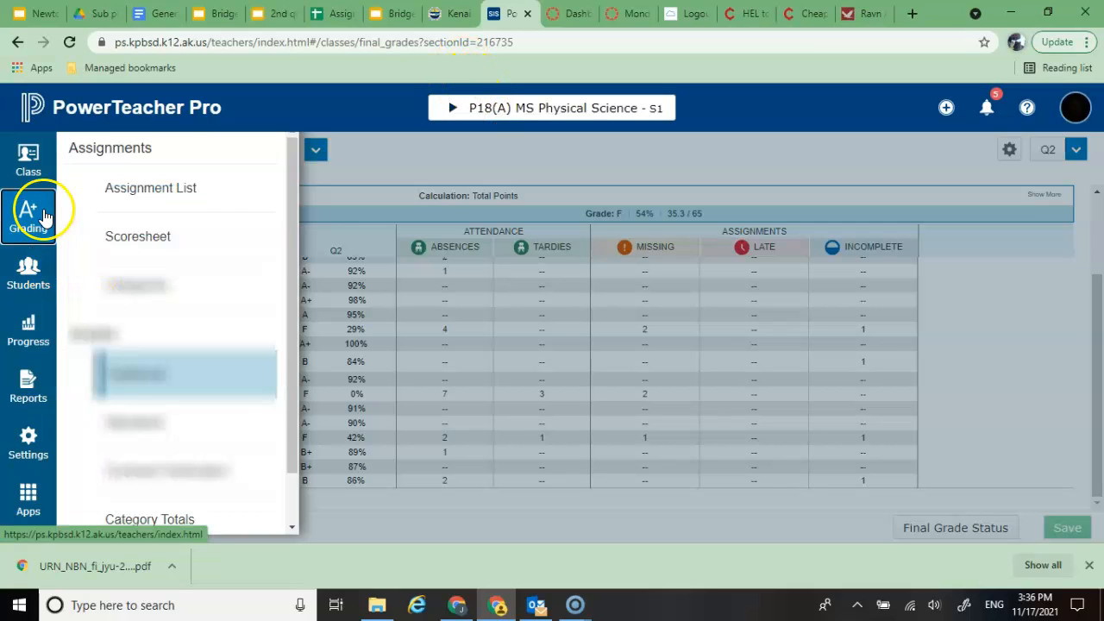
left_click(138, 237)
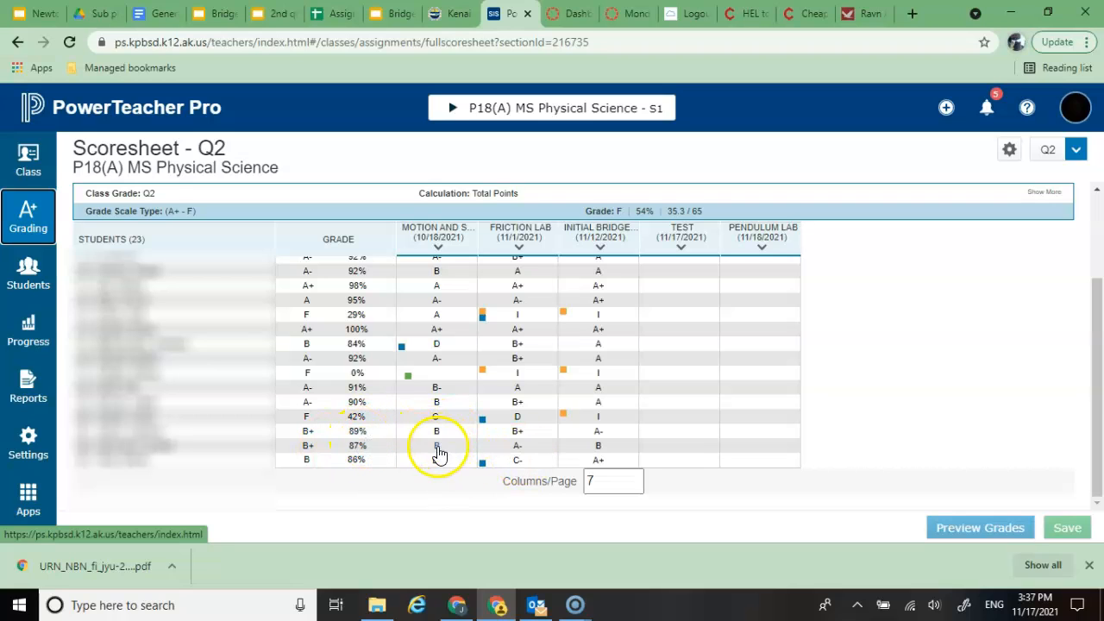
Step: Override the course grade of the student at 89% with A-
left_click(306, 432)
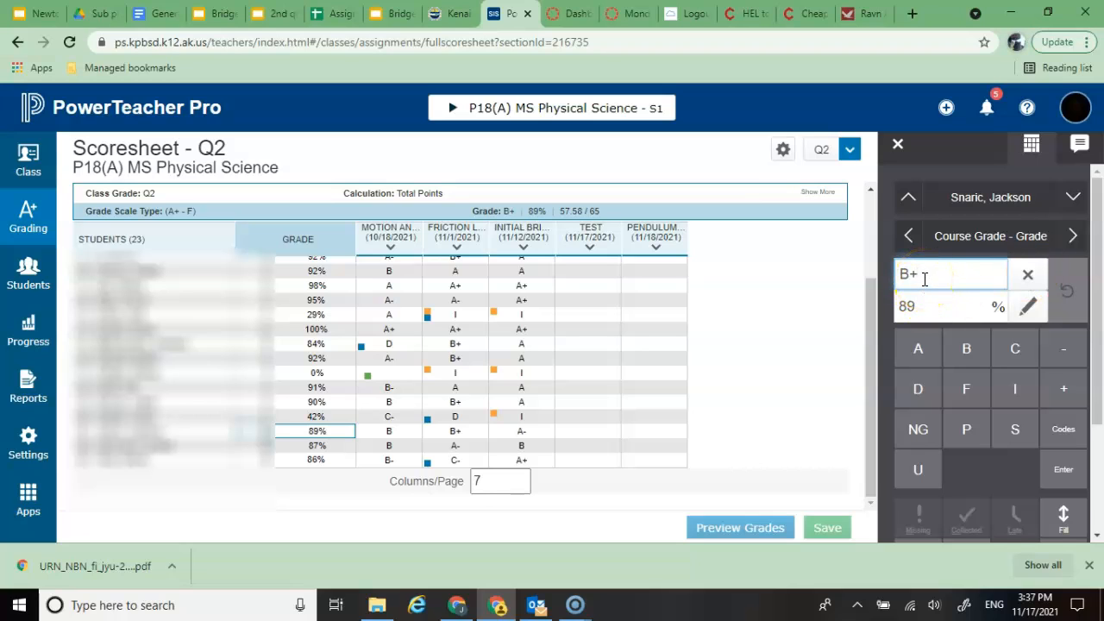
key("BackSpace")
key("BackSpace")
type("A-")
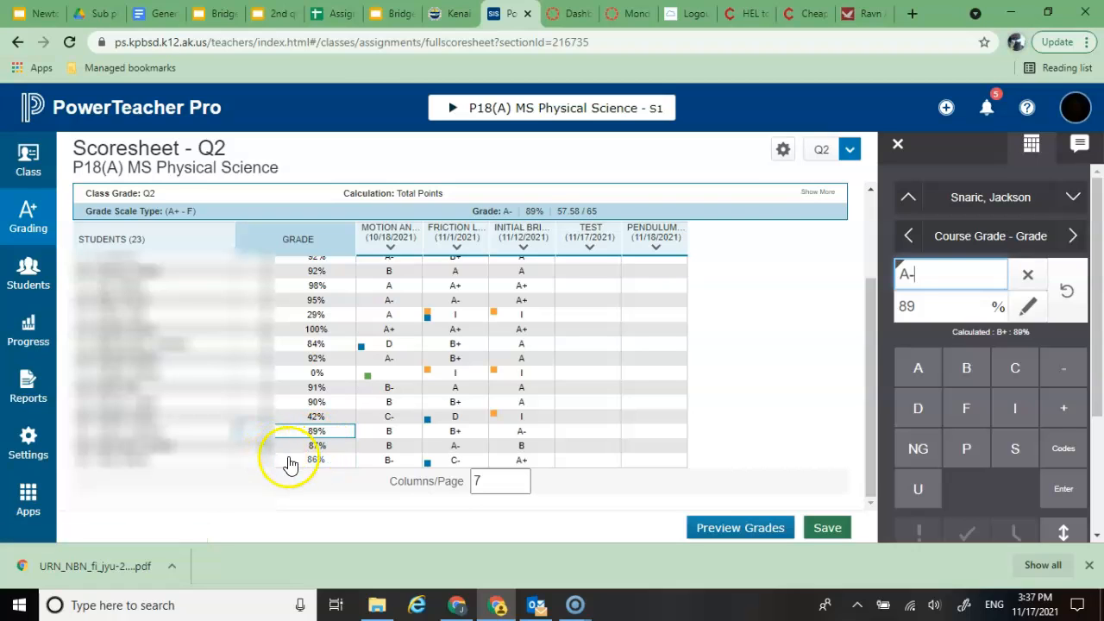
left_click(386, 447)
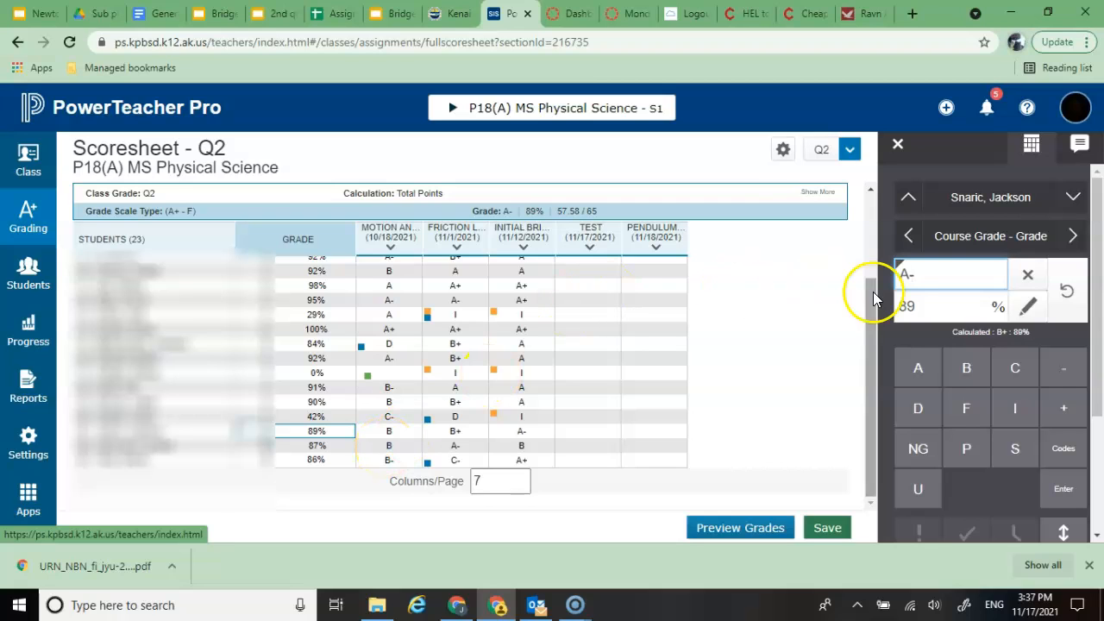
Step: Clear the overridden course grade of the student at 89% and save the scoresheet
left_click(1028, 275)
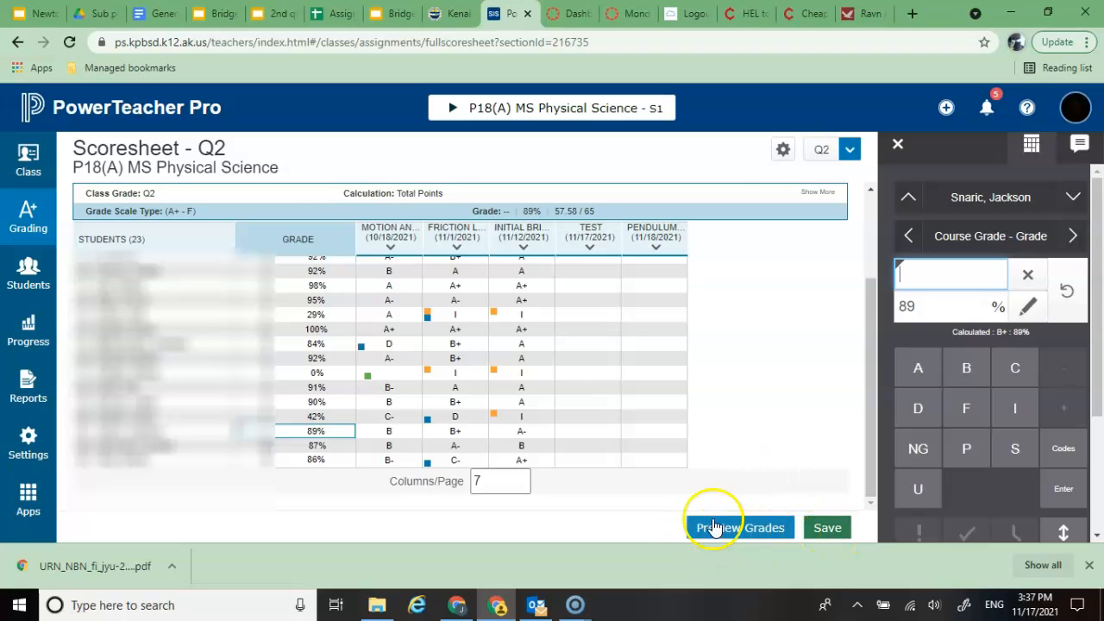
left_click(292, 447)
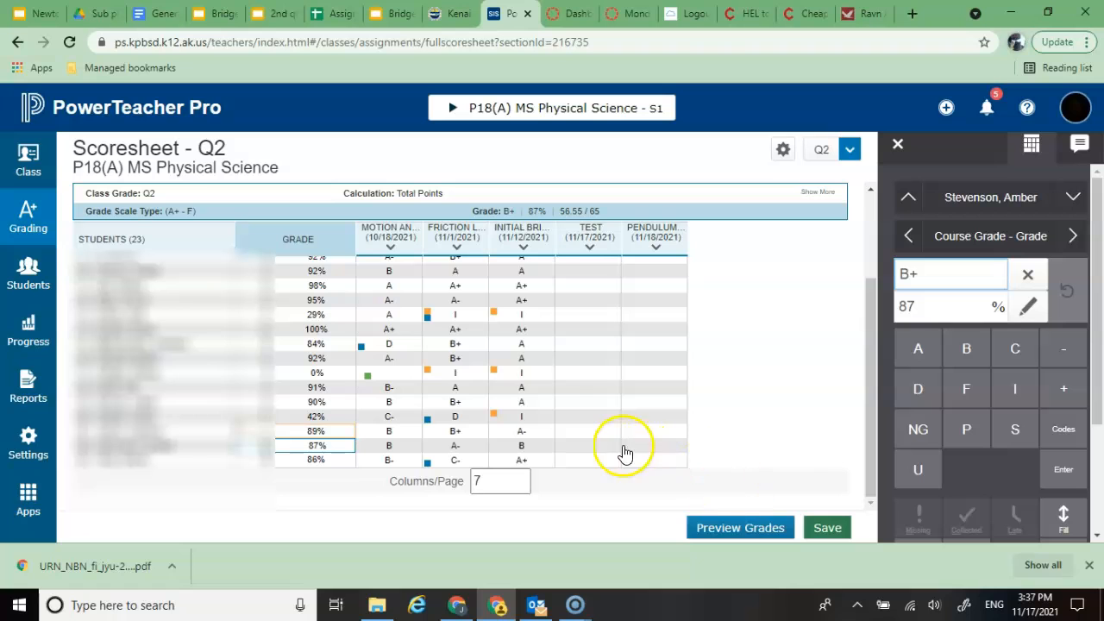
left_click(824, 531)
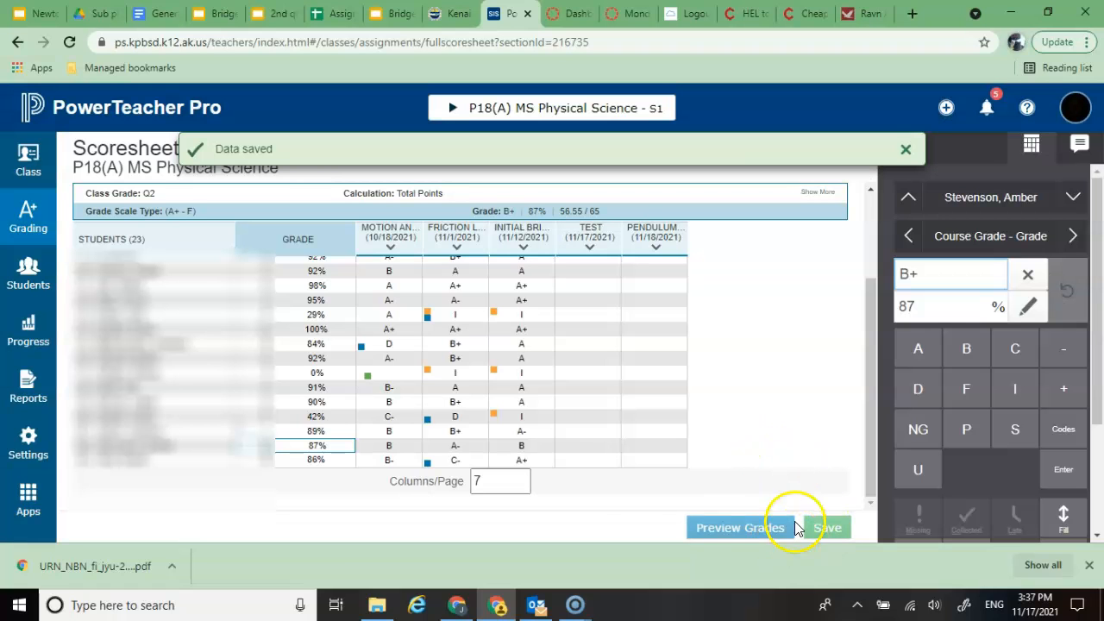